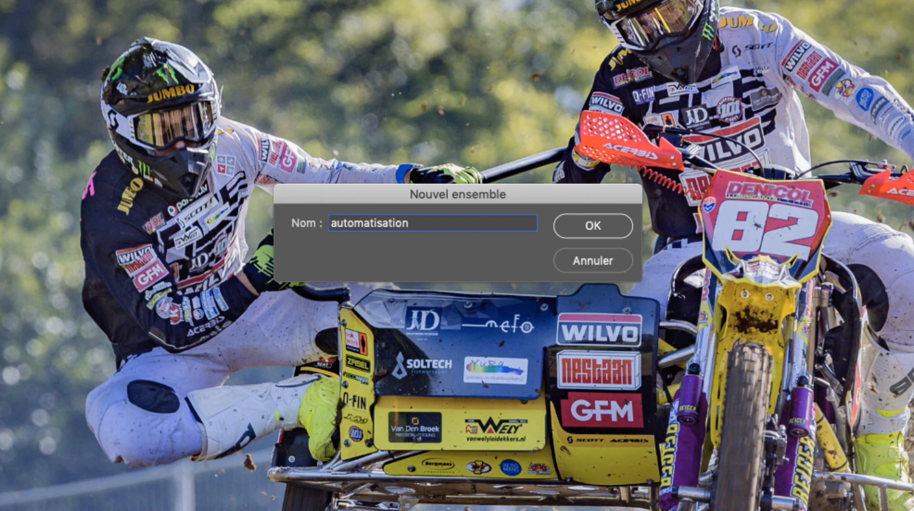
Create the action set "automatisation" and start recording a new action named "cadre" in it.
left_click(594, 226)
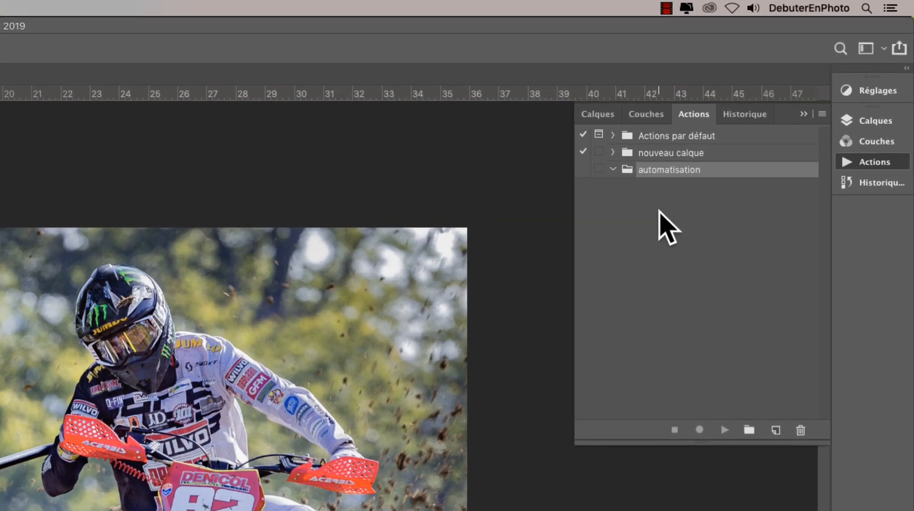
left_click(777, 430)
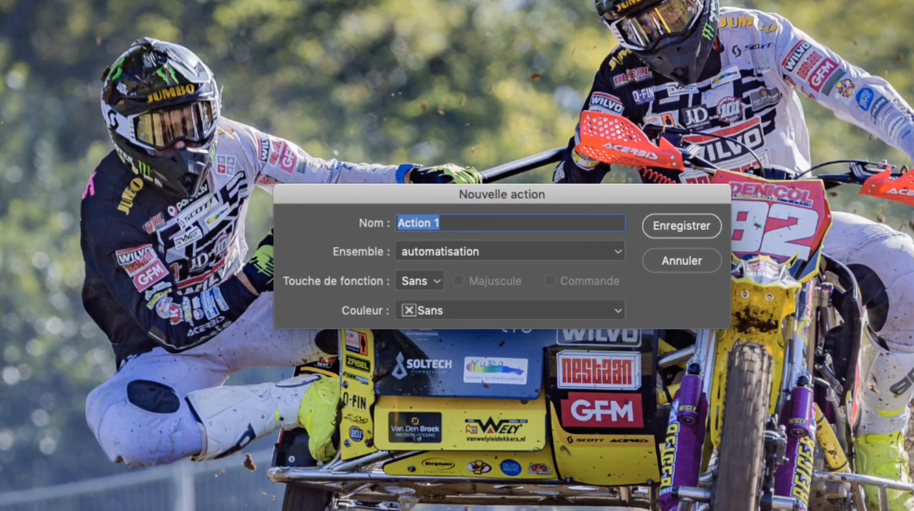
type("cadre")
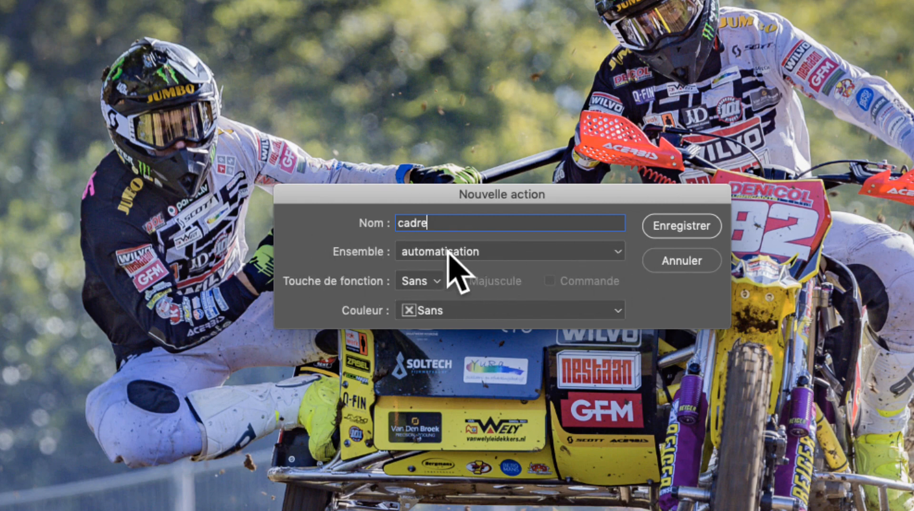
left_click(673, 227)
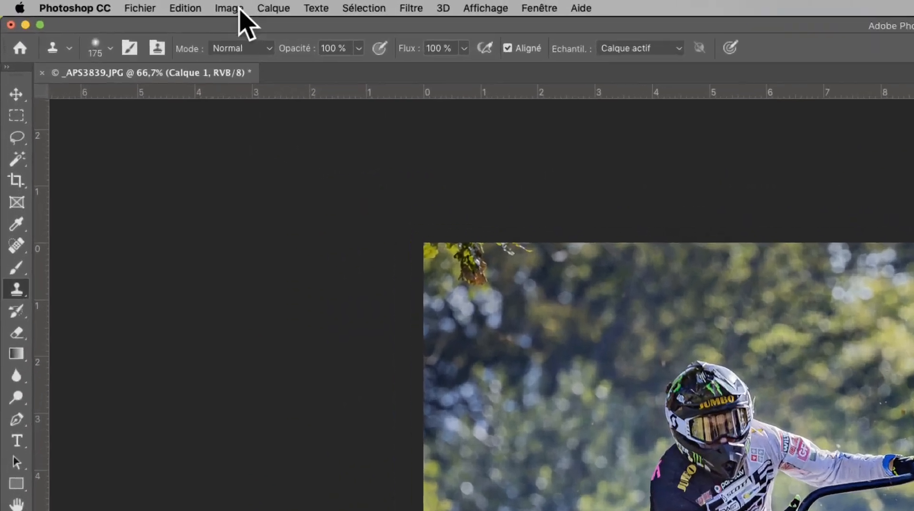
Enlarge the canvas by 50 pixels in width and 50 pixels in height, with a white background extension.
left_click(112, 4)
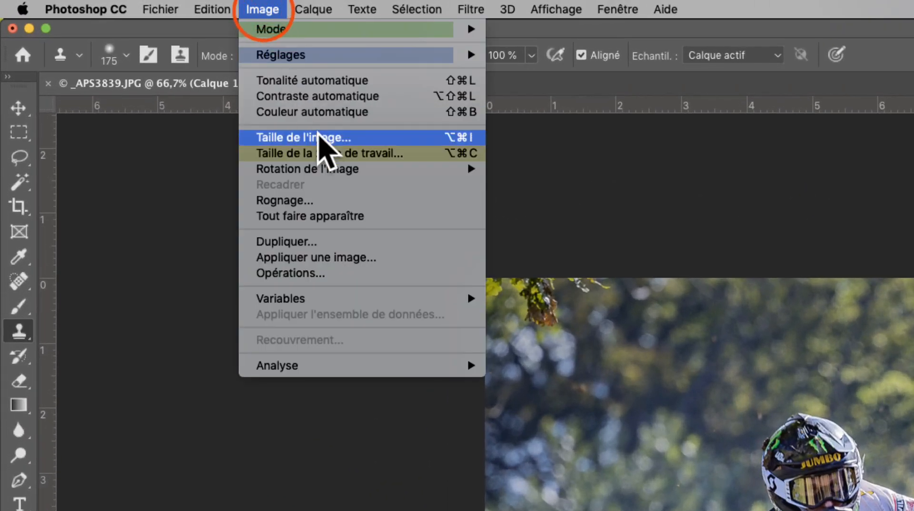
left_click(363, 153)
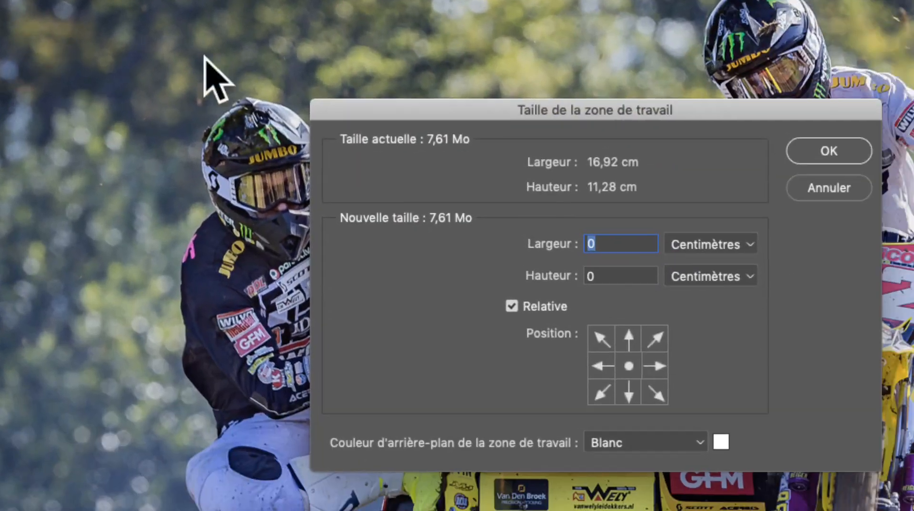
left_click(703, 243)
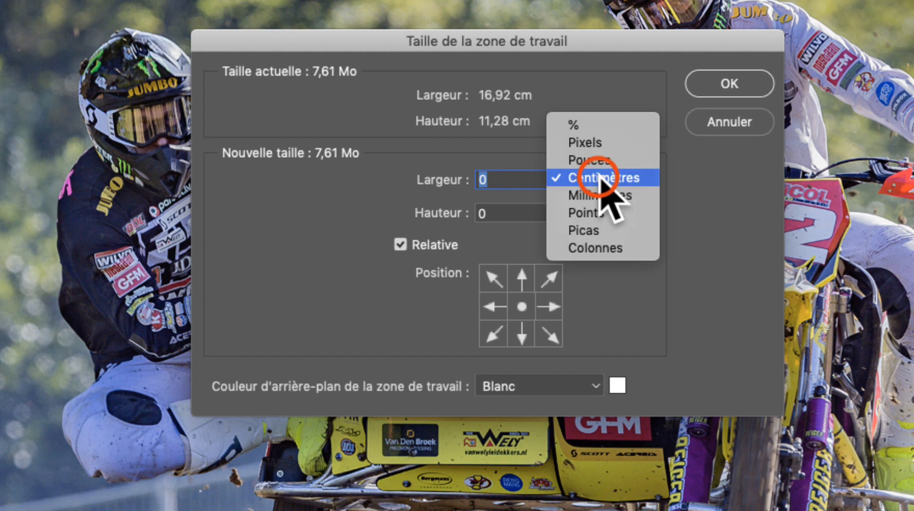
left_click(595, 142)
type("5")
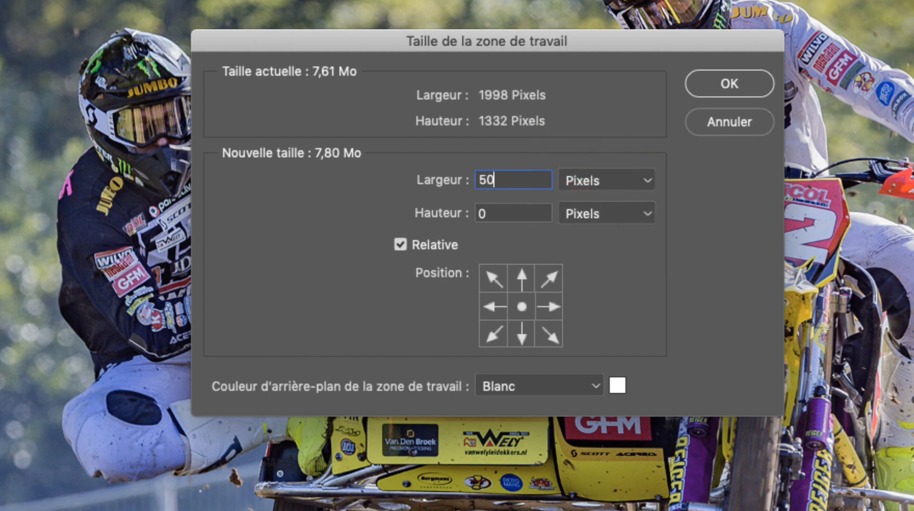
left_click(509, 208)
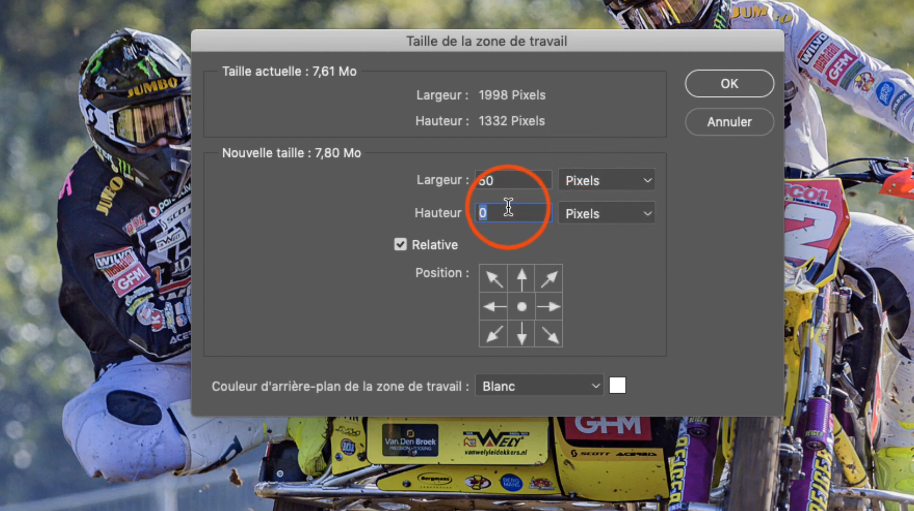
type("50")
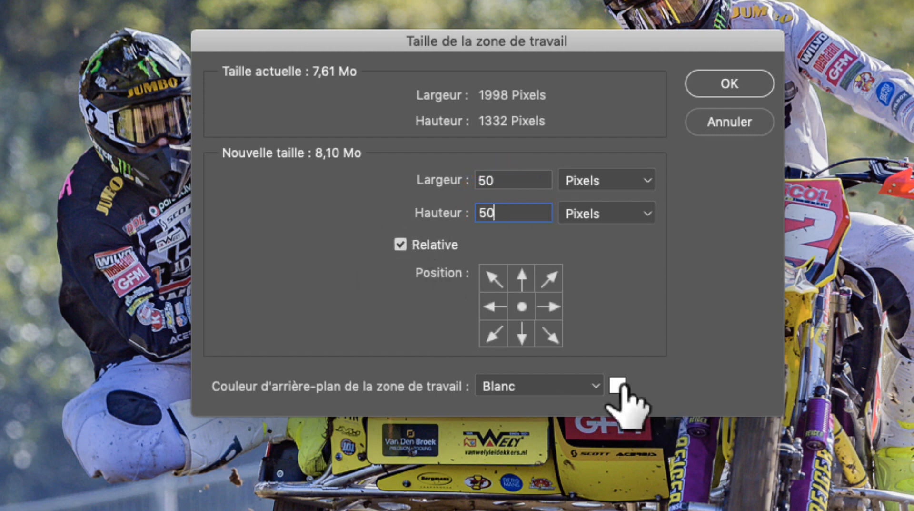
left_click(715, 88)
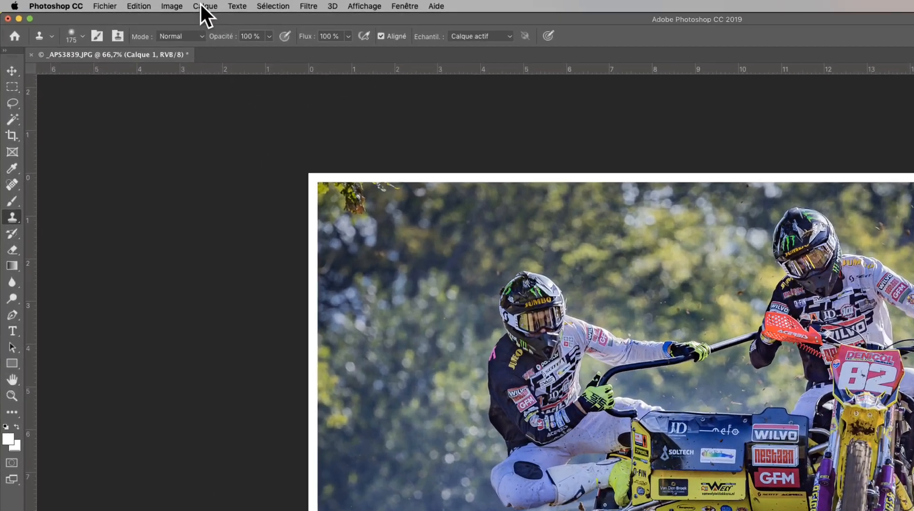
Add a drop shadow with a 120° angle to the photo layer and stop recording the action.
left_click(204, 6)
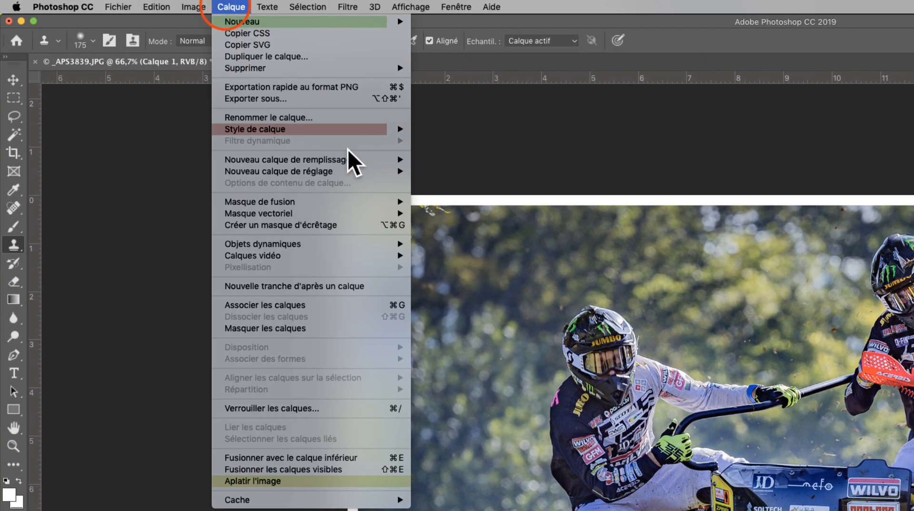
mouse_move(320, 115)
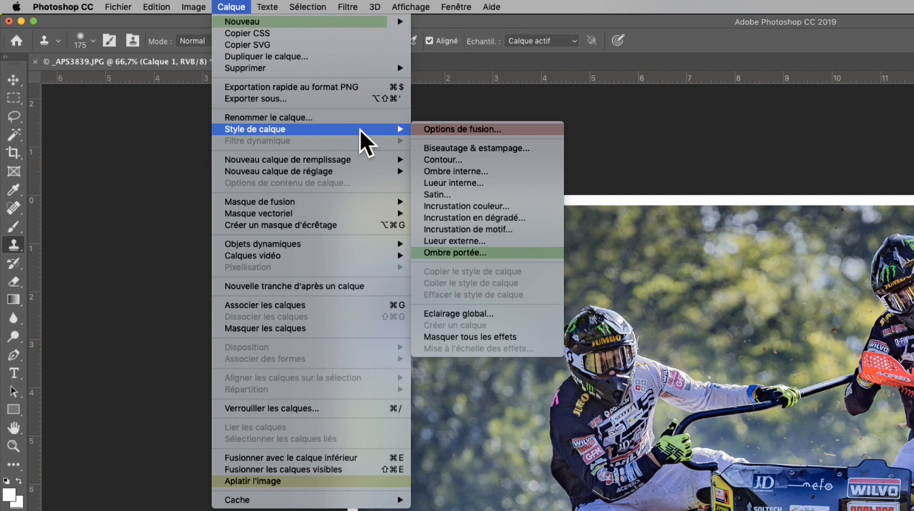
left_click(490, 253)
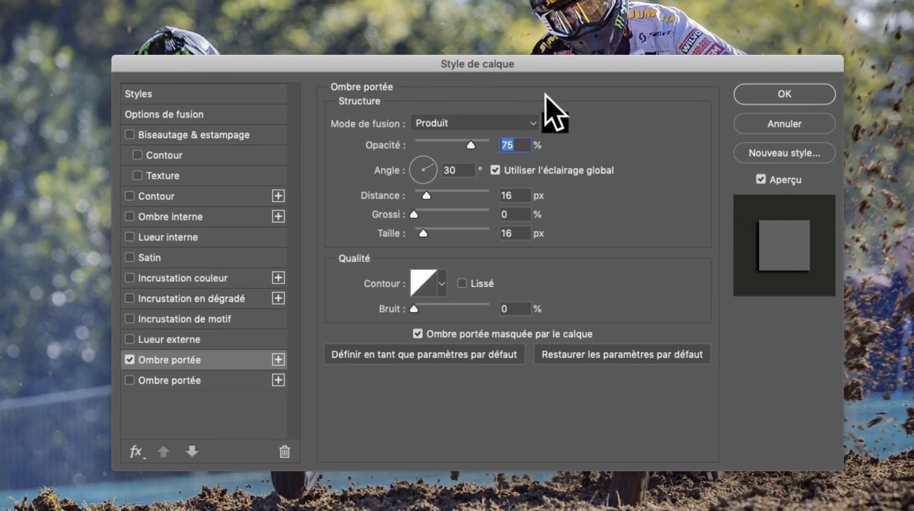
double_click(457, 170)
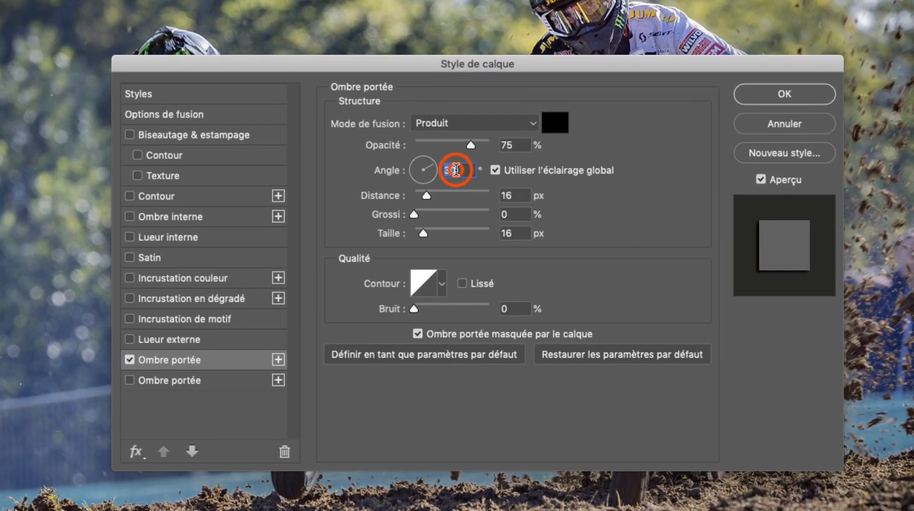
type("120")
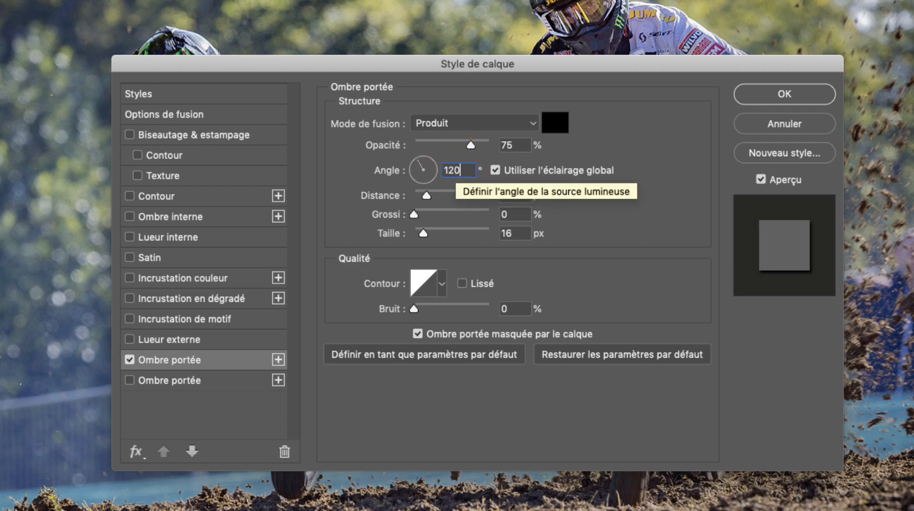
left_click(784, 93)
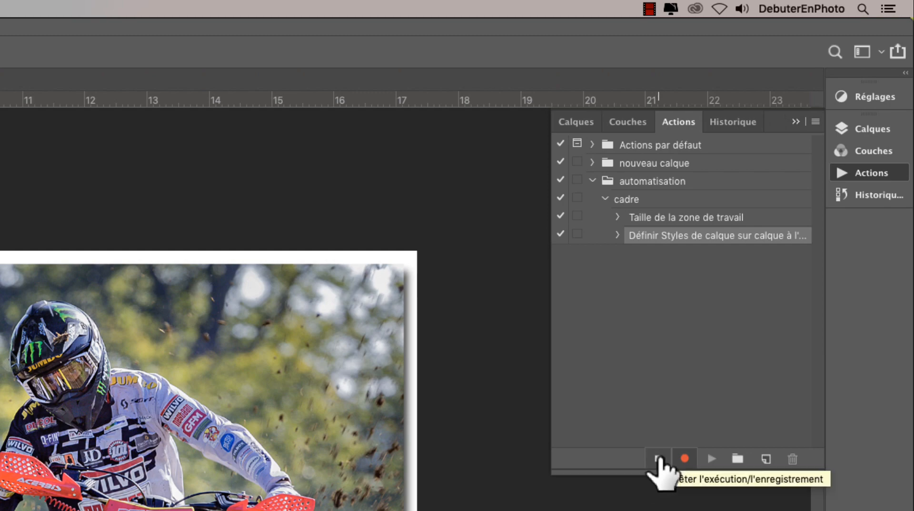
left_click(660, 458)
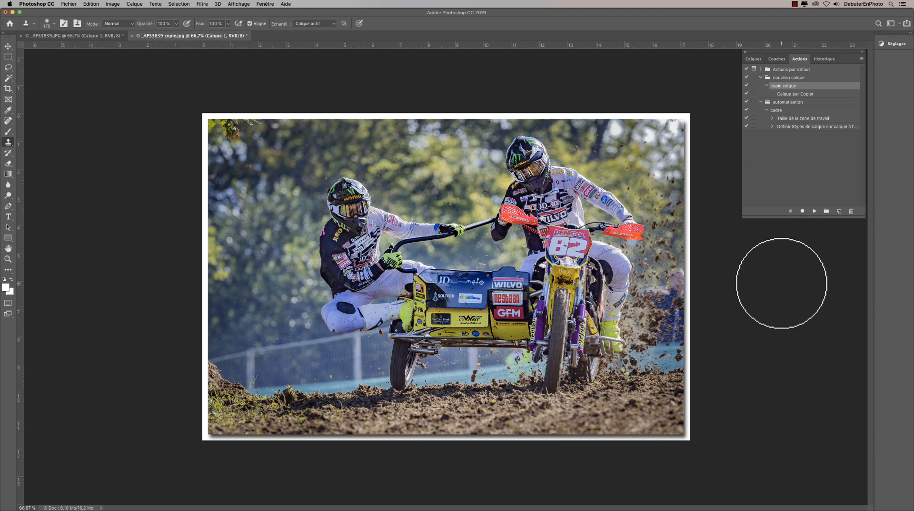
Switch to the _APS3839.JPG document and play the "cadre" action on it.
left_click(91, 37)
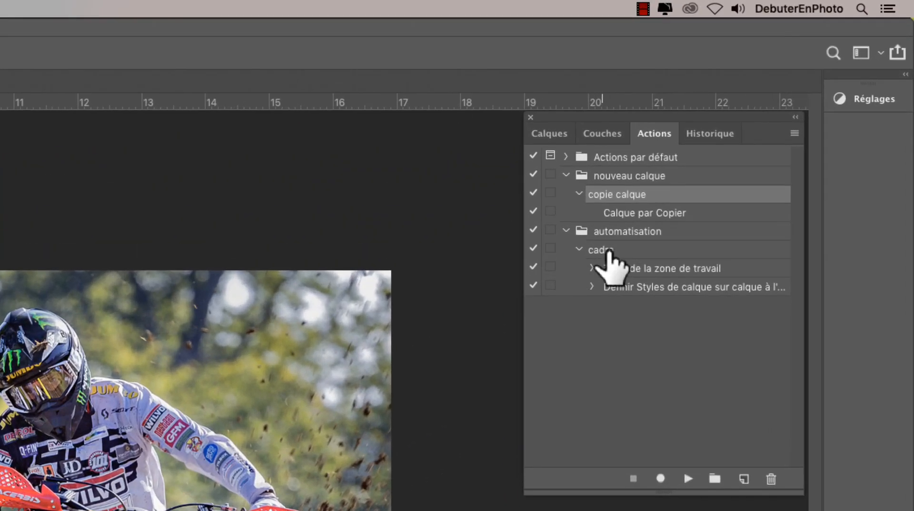
left_click(602, 253)
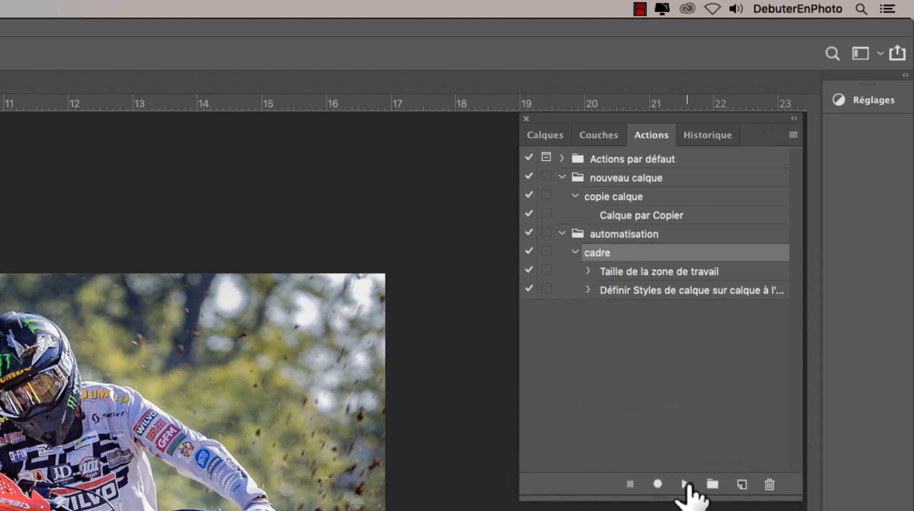
left_click(686, 486)
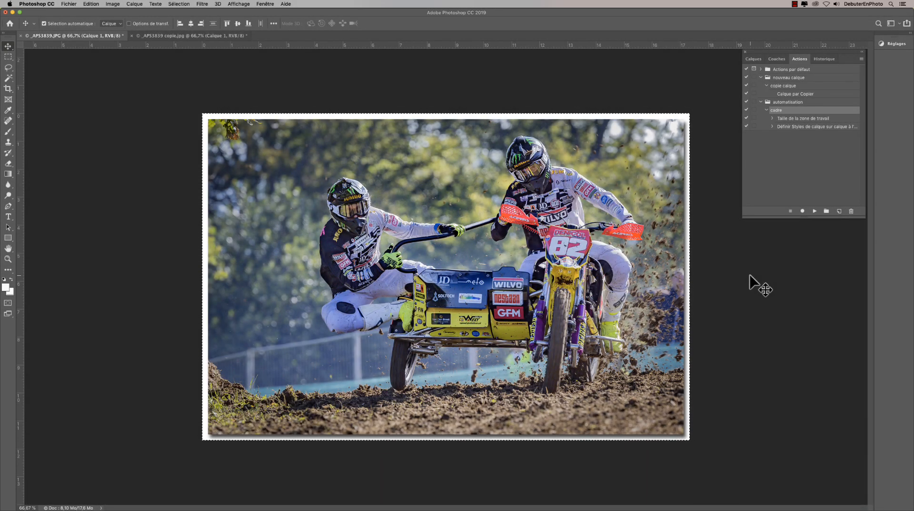
Deselect everything and start recording a new action named "signature" in the "automatisation" set.
key("super+d")
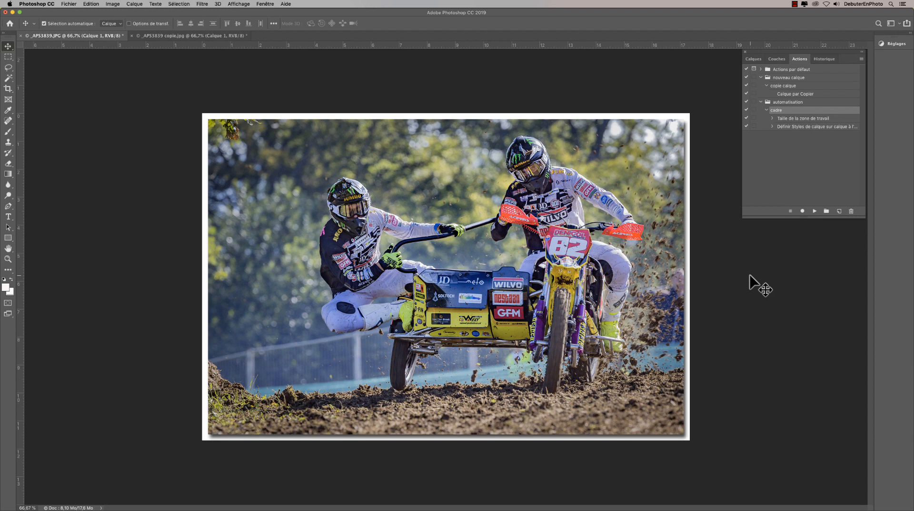
left_click(839, 210)
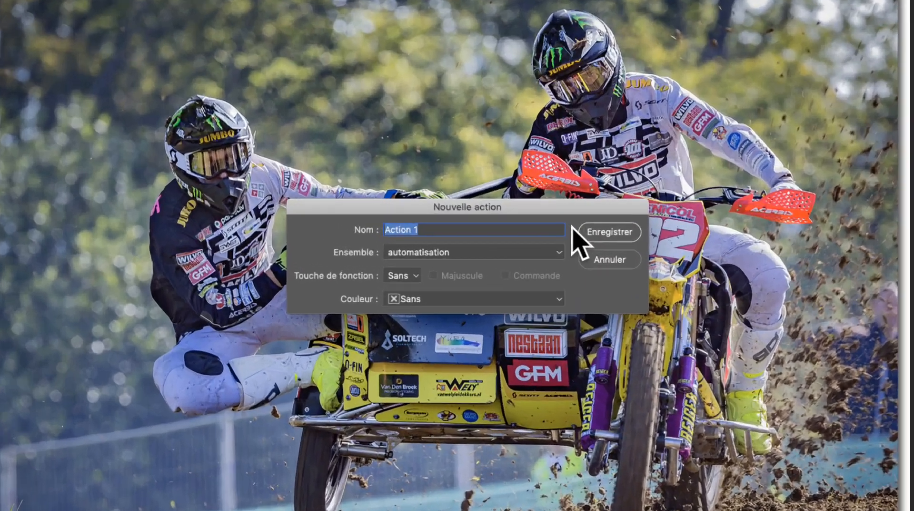
type("signature")
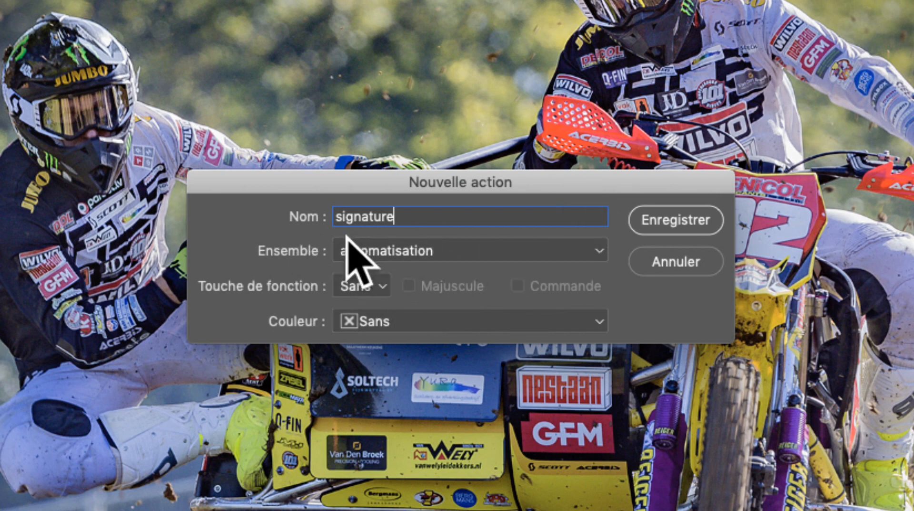
left_click(675, 220)
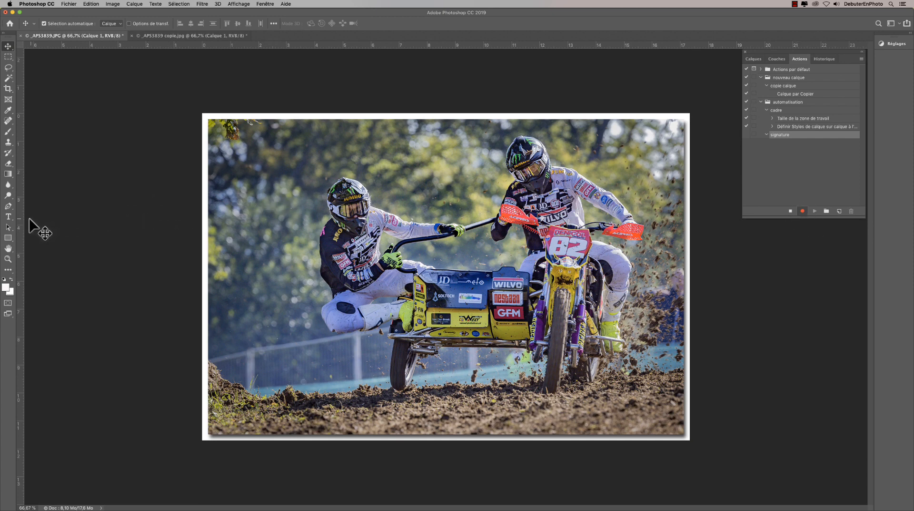
Add a horizontal text layer with the photographer's full name above the rider in the sidecar.
left_click(8, 217)
left_click(322, 168)
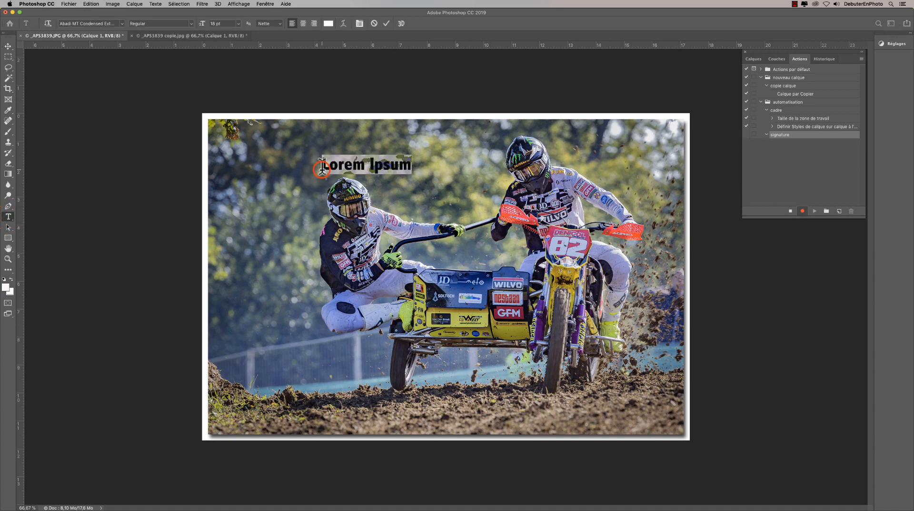
key("BackSpace")
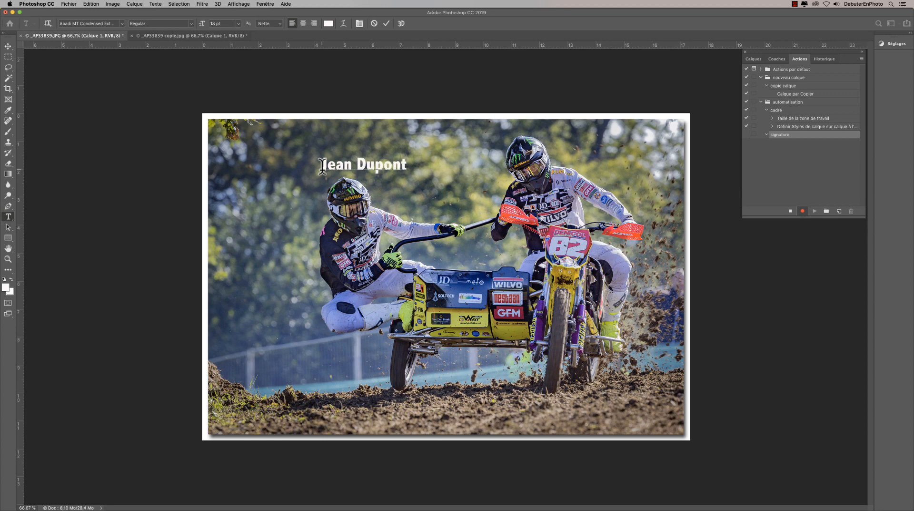
key("super+Return")
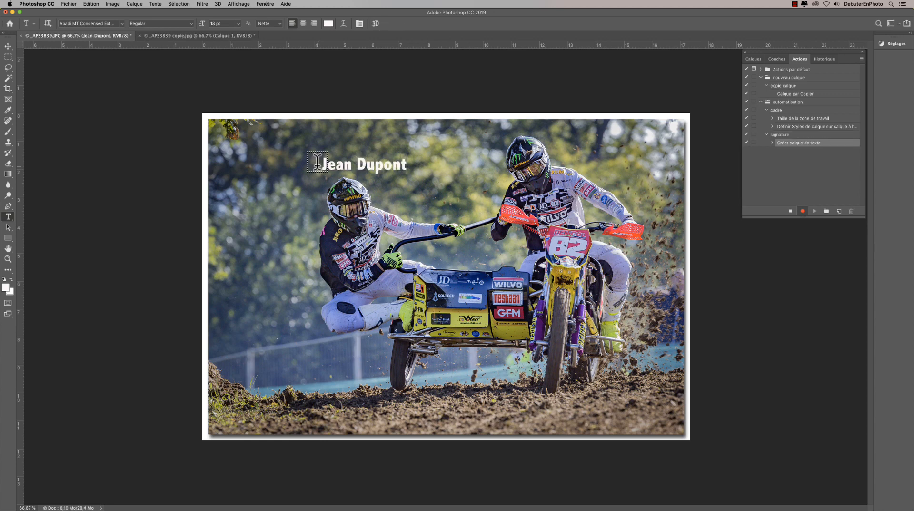
Select the entire canvas and align the signature text layer to the selection's bottom edge.
left_click(179, 4)
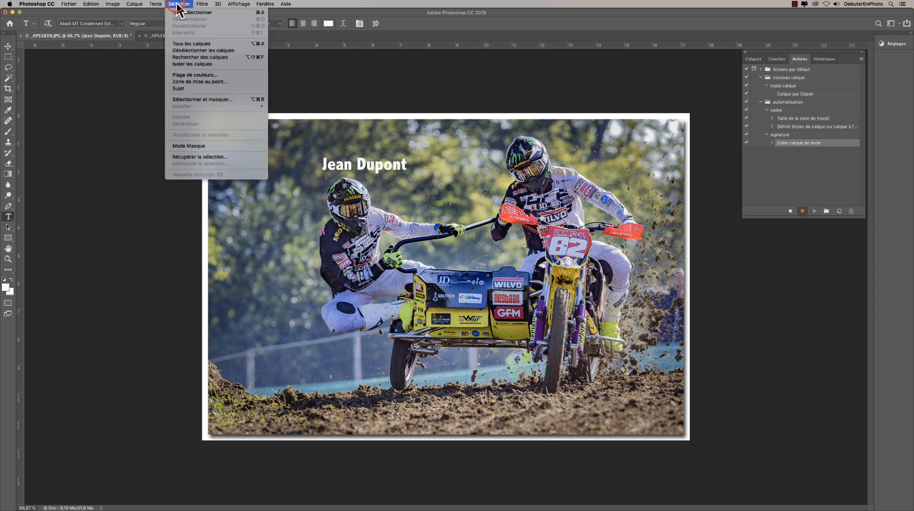
left_click(181, 13)
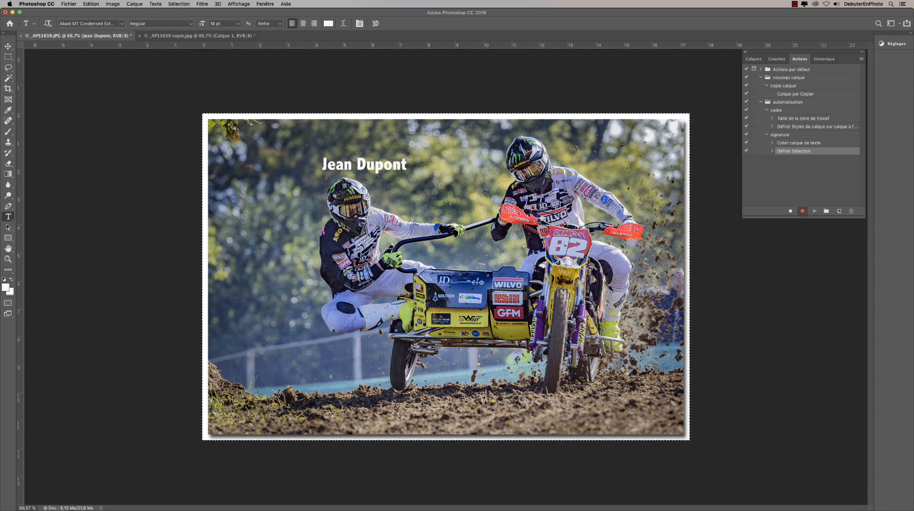
left_click(135, 3)
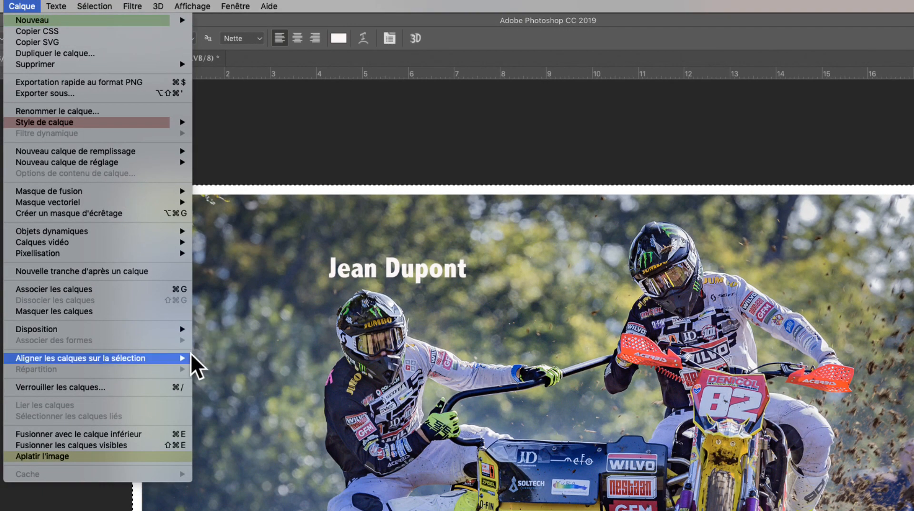
mouse_move(183, 353)
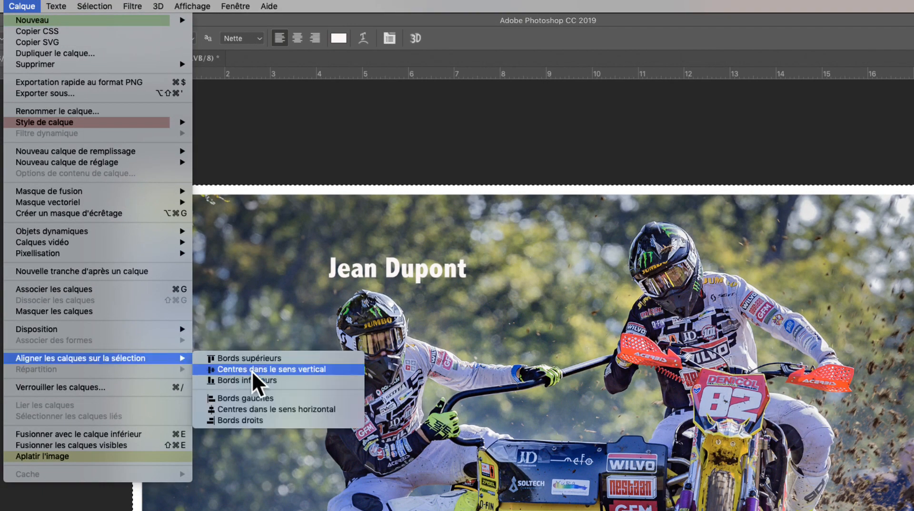
left_click(252, 380)
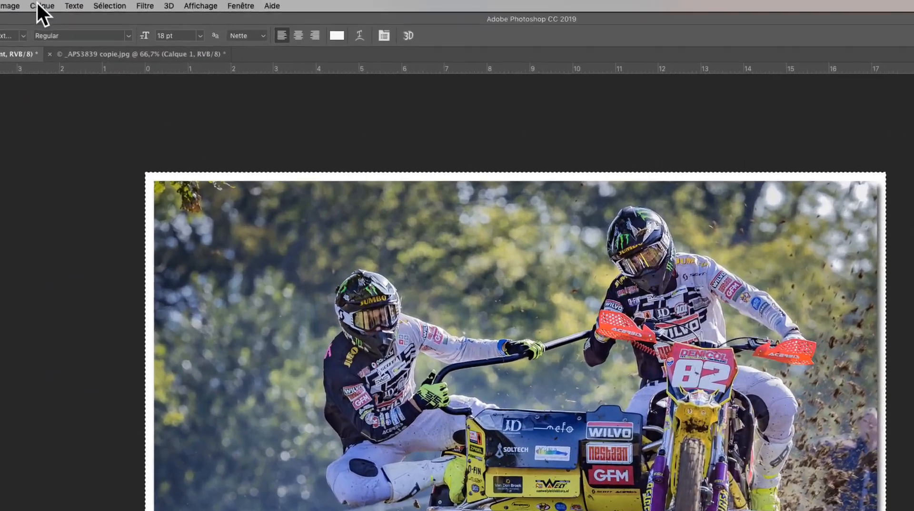
Align the signature text layer to the right edge of the canvas selection.
left_click(134, 4)
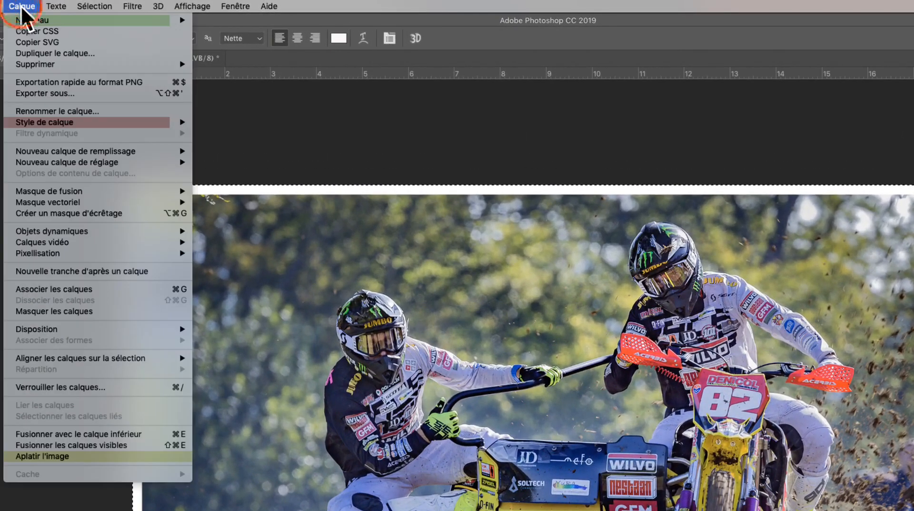
mouse_move(141, 357)
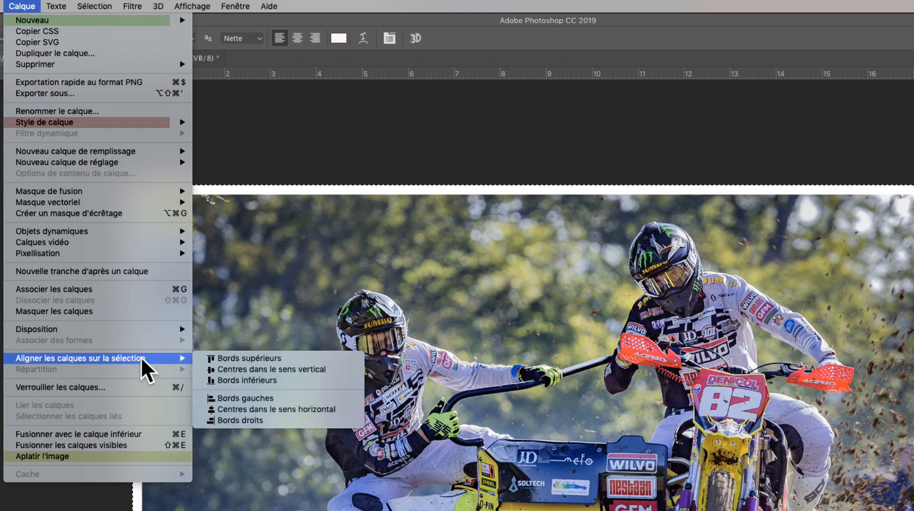
left_click(261, 420)
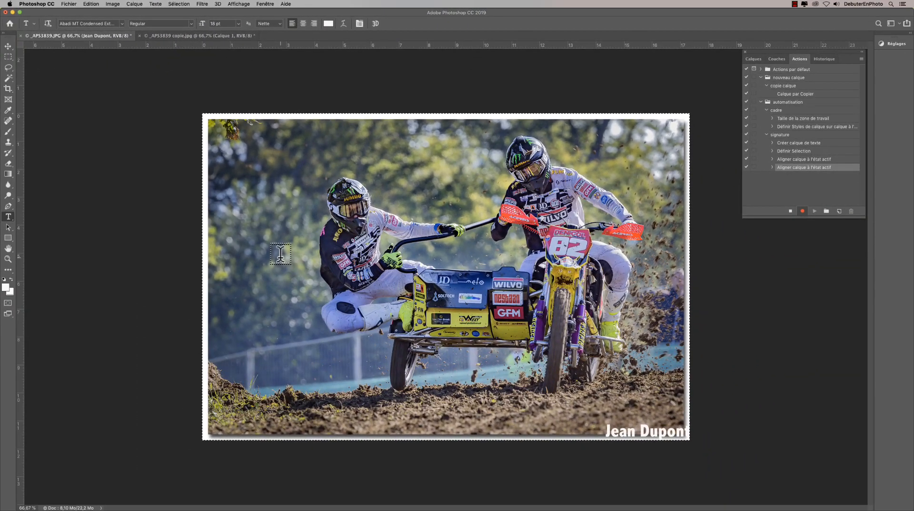
Activate the Move tool and rasterize the signature text layer.
key("v")
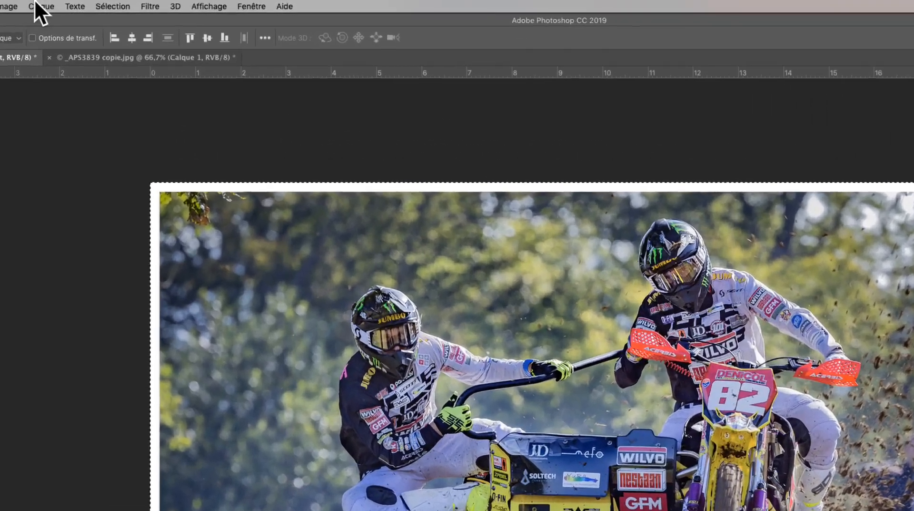
left_click(125, 4)
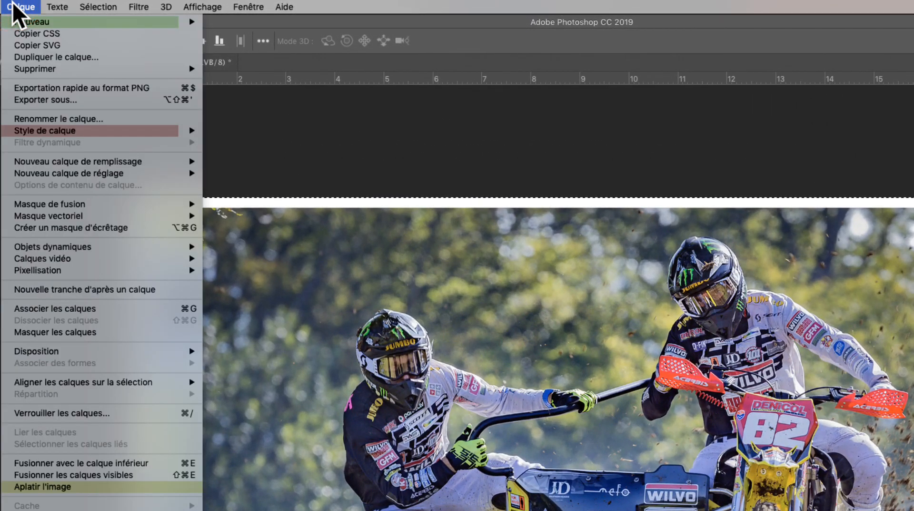
mouse_move(187, 273)
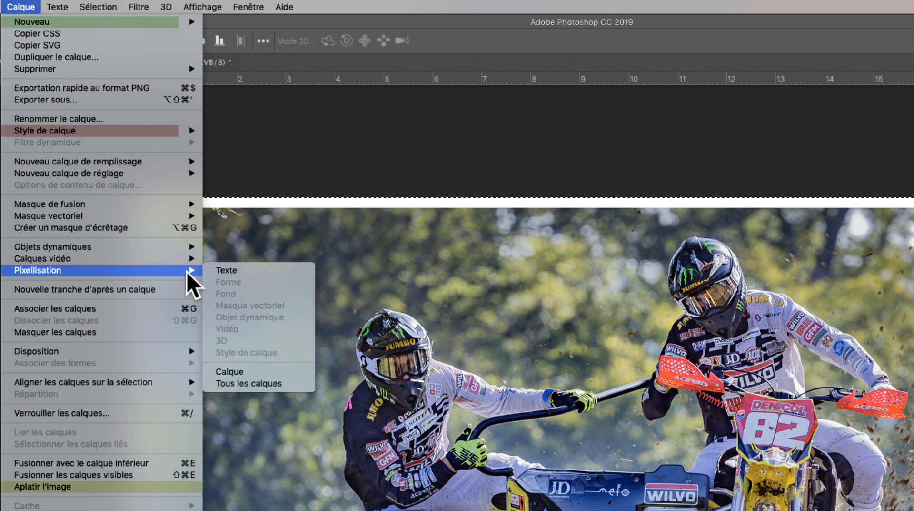
left_click(230, 270)
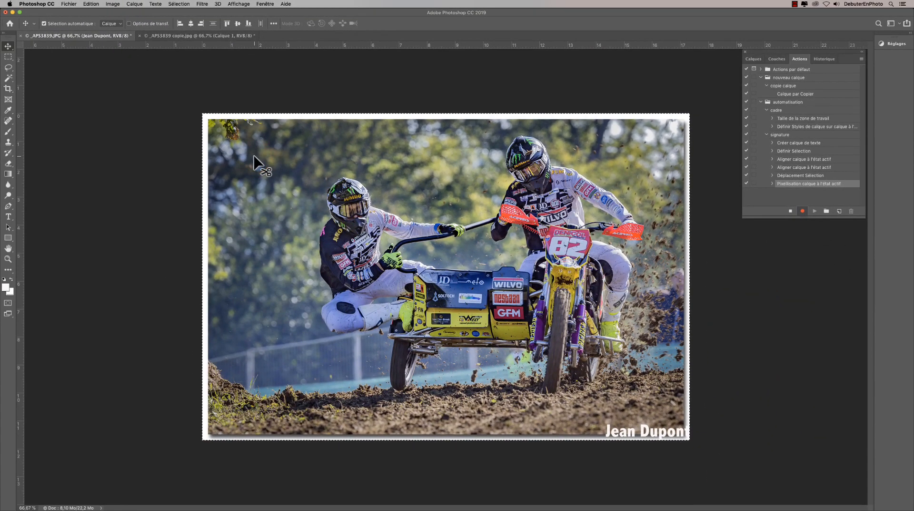
Nudge the signature inward off the white frame and stop recording the "signature" action.
key("Left")
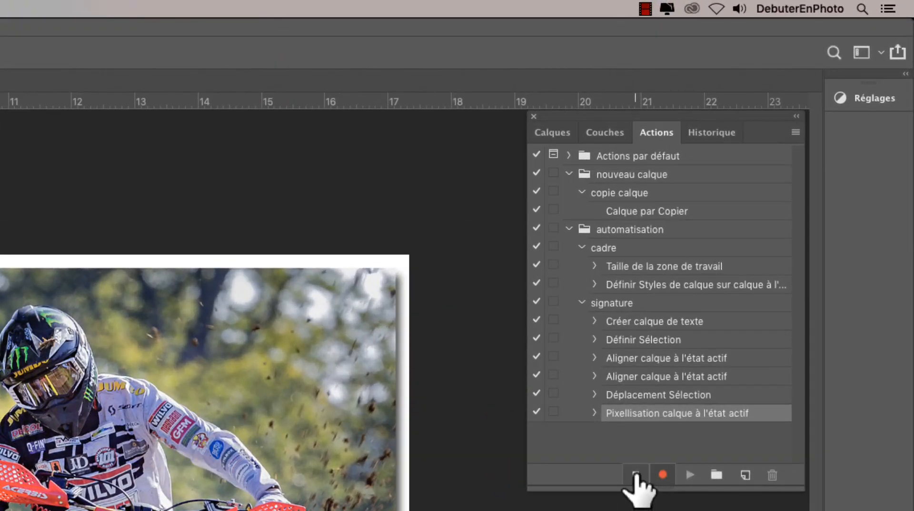
left_click(637, 474)
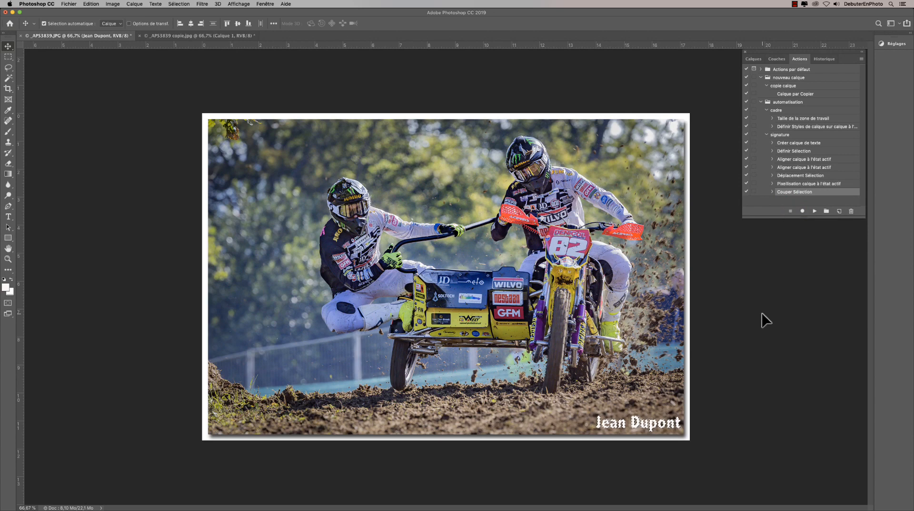
Switch to the _APS3839 copie.jpg document and play the "signature" action on it.
left_click(167, 36)
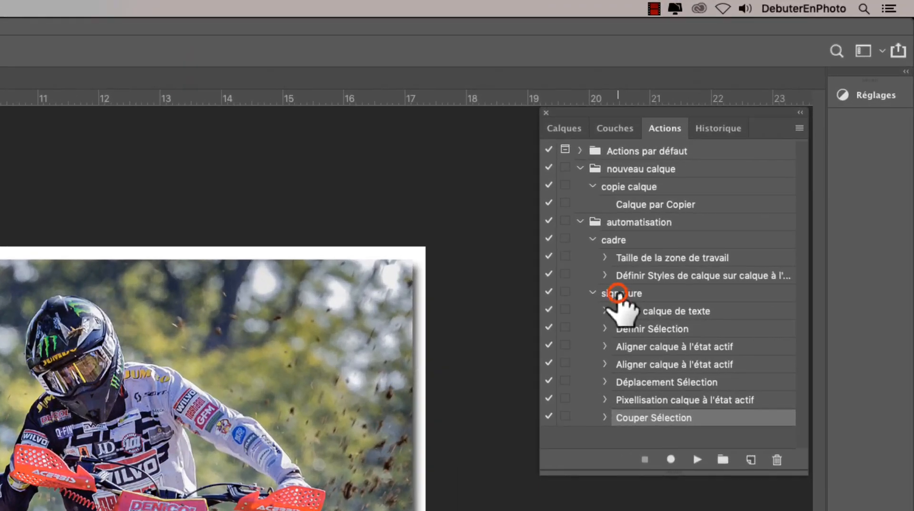
left_click(688, 224)
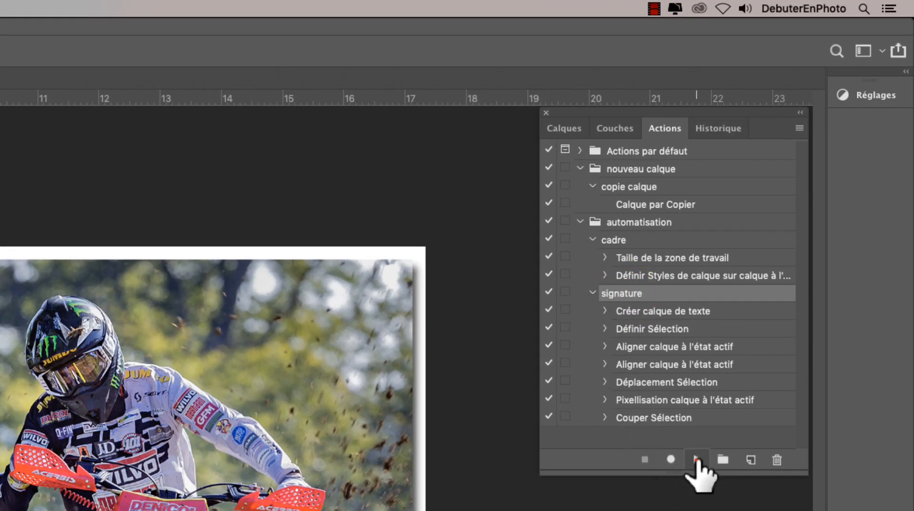
left_click(697, 460)
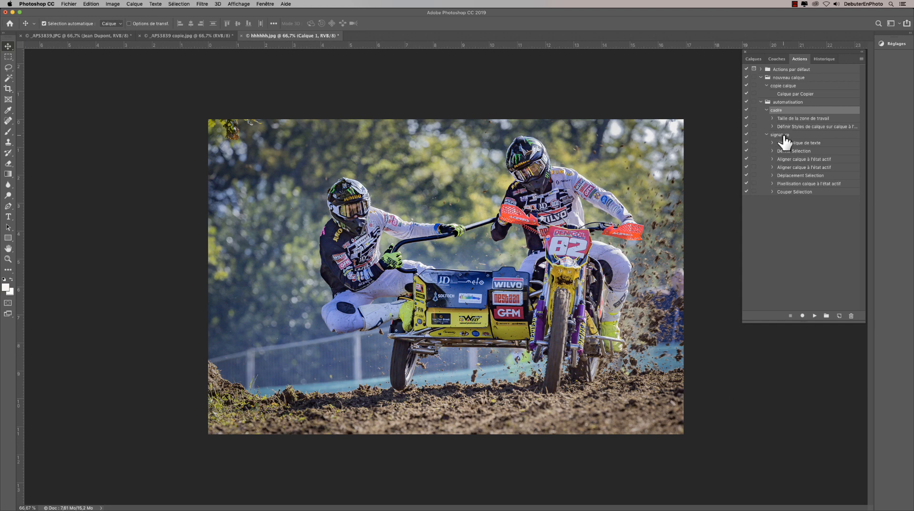
Start recording a new action named "pret pour le web" in the "automatisation" set.
left_click(839, 316)
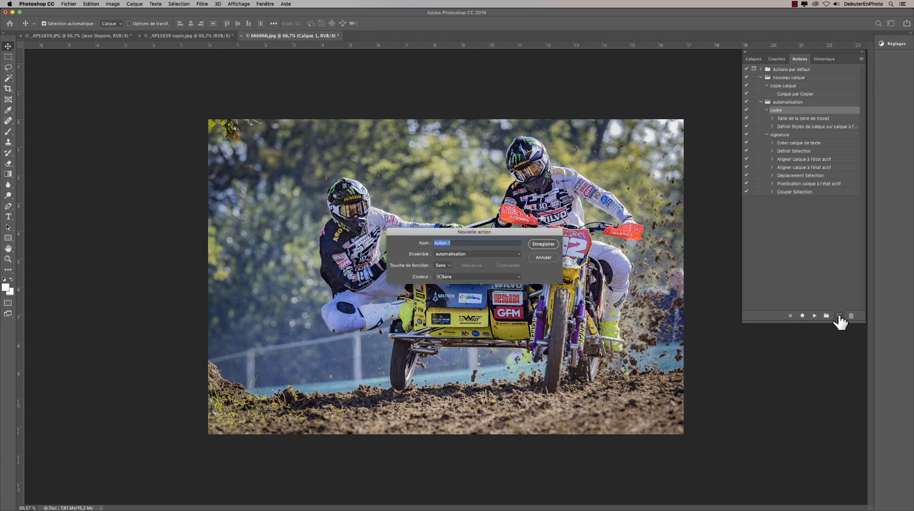
type("pret pour le web")
left_click(539, 244)
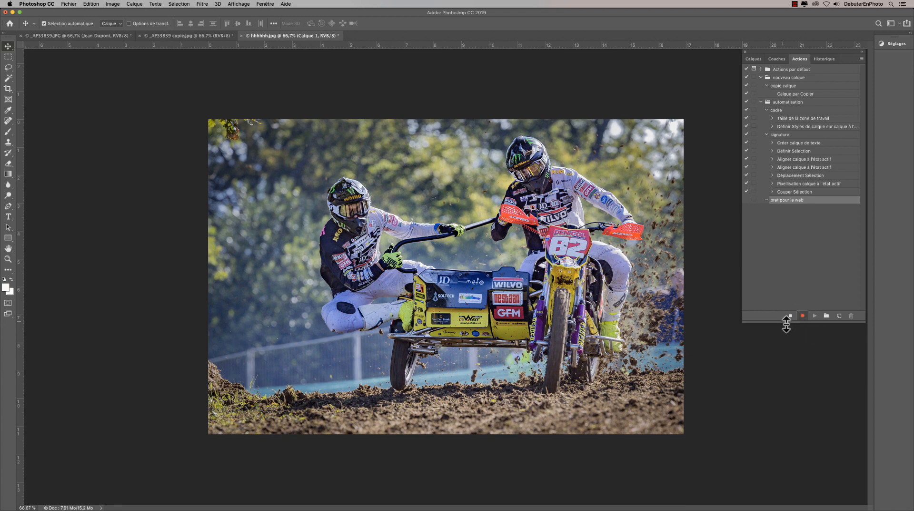
Play the "cadre" and "signature" actions on hhhhhh.jpg as steps of the new action, and stop recording.
left_click(777, 111)
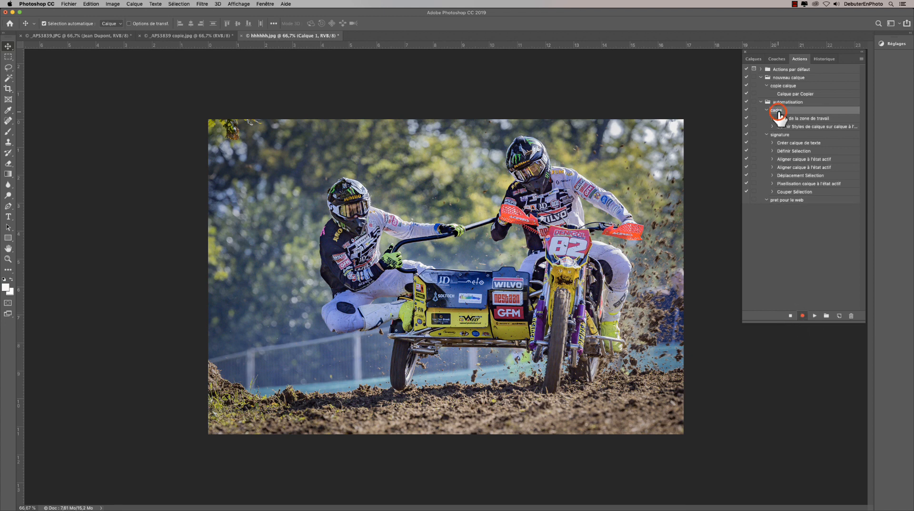
left_click(815, 315)
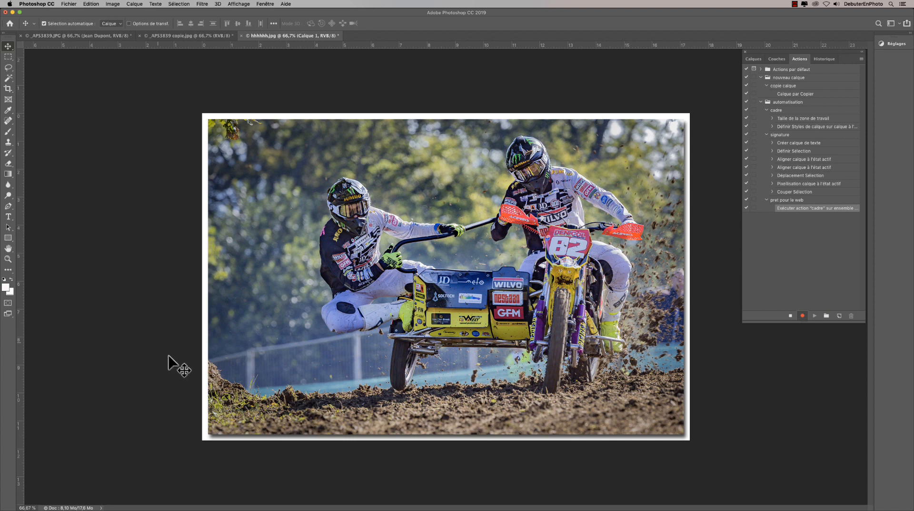
left_click(780, 137)
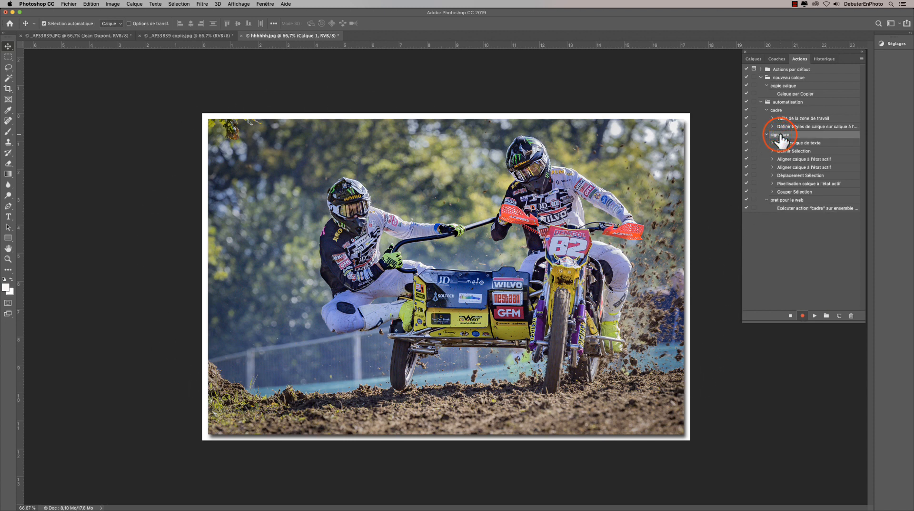
left_click(814, 315)
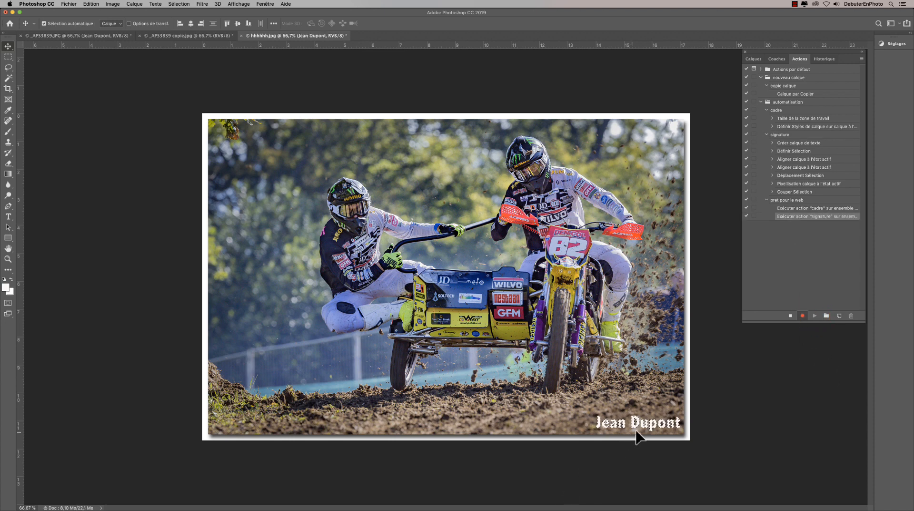
left_click(791, 315)
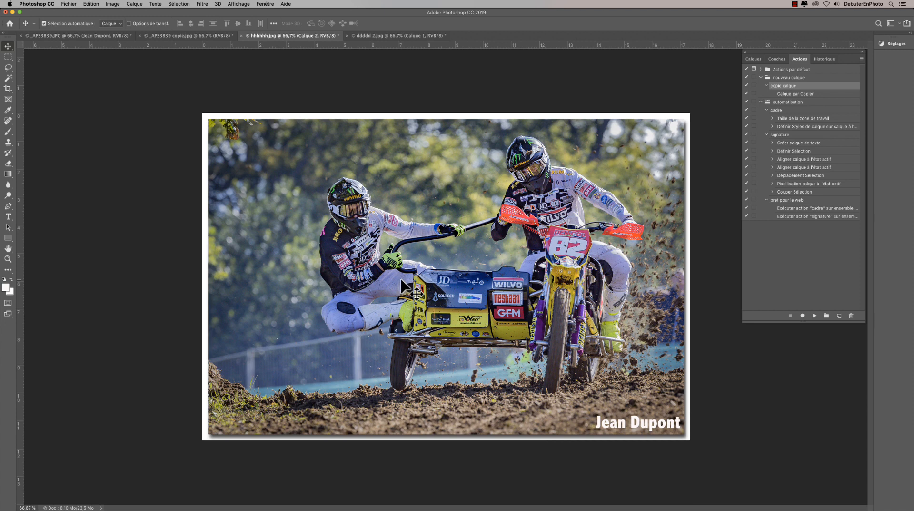
Switch to the ddddd 2.jpg document and play the "pret pour le web" action on it.
left_click(387, 36)
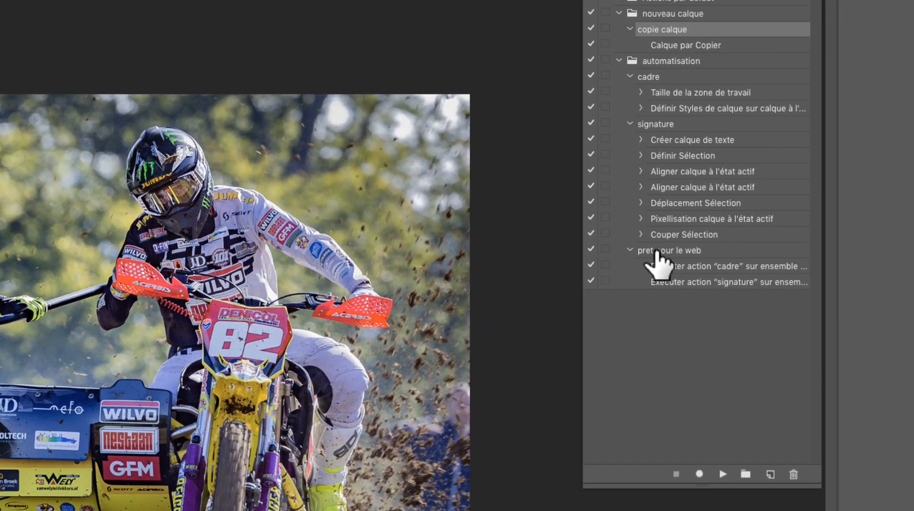
left_click(776, 200)
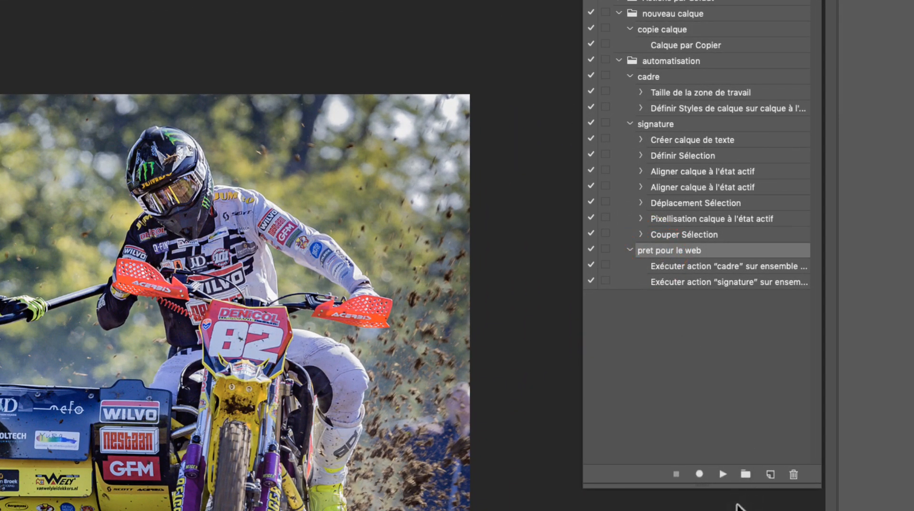
left_click(722, 473)
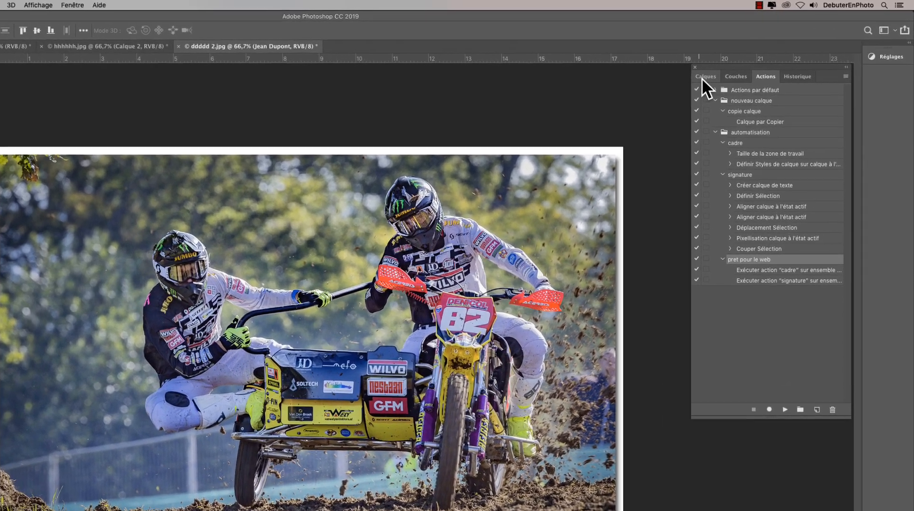
Flatten all layers of ddddd 2.jpg into a single background image.
left_click(754, 58)
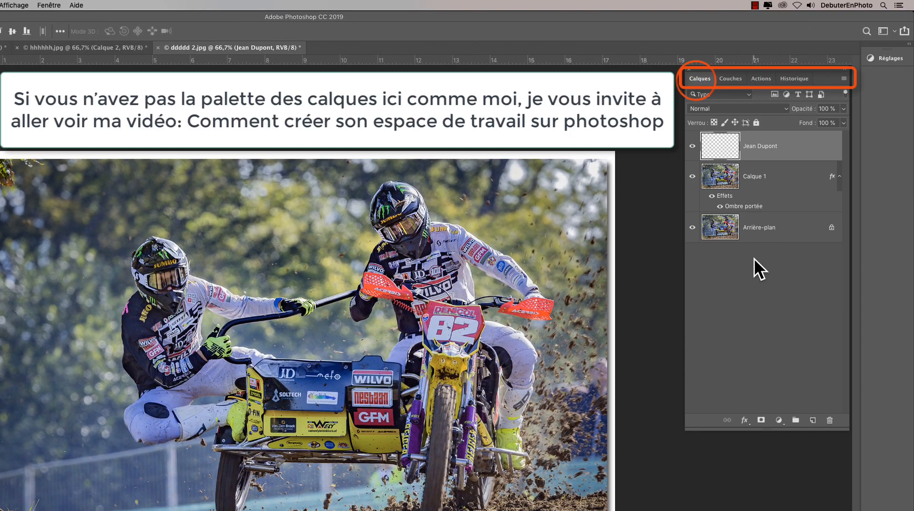
right_click(758, 230)
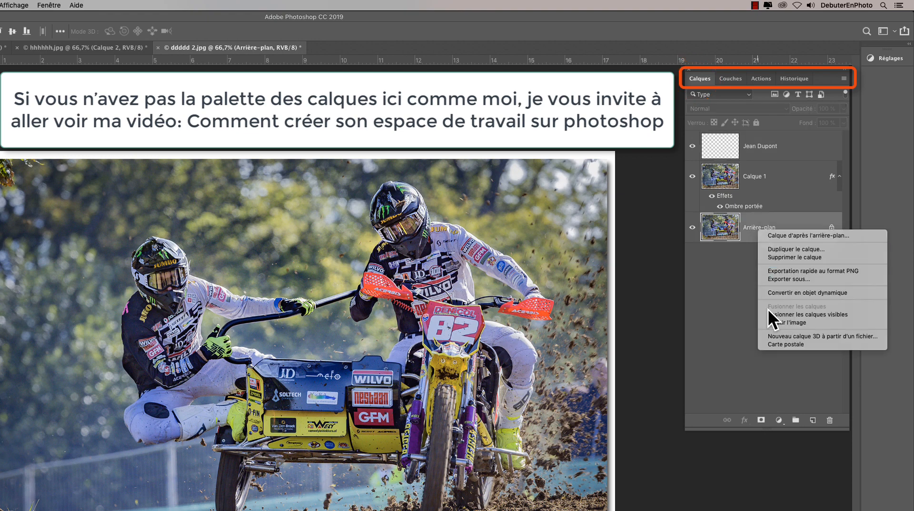
left_click(772, 324)
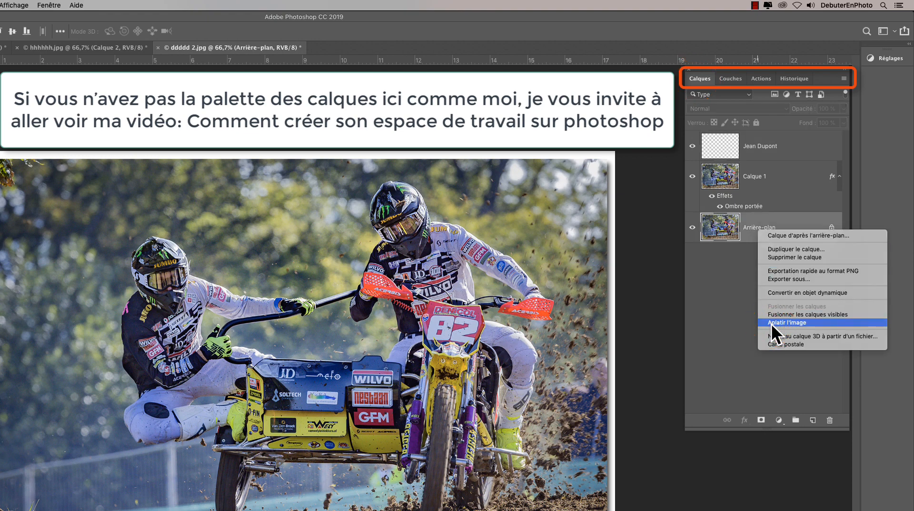